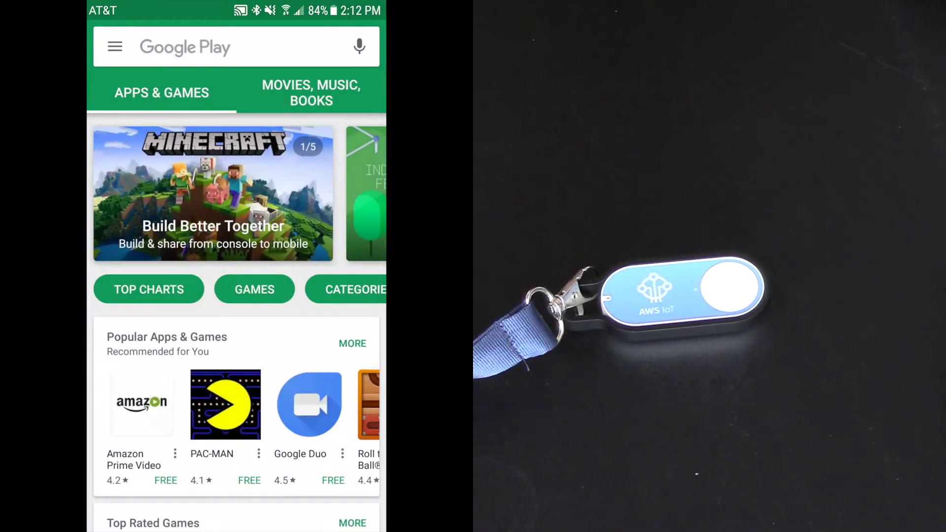
# Search the Play Store for 'aws iot button', then install AWS IoT Button Dev and accept its permissions.
pyautogui.click(197, 47)
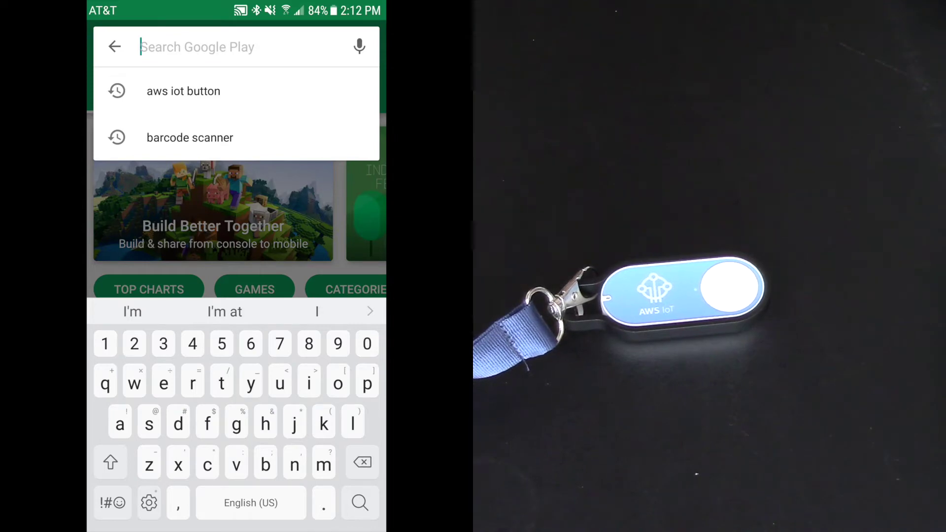
pyautogui.click(183, 92)
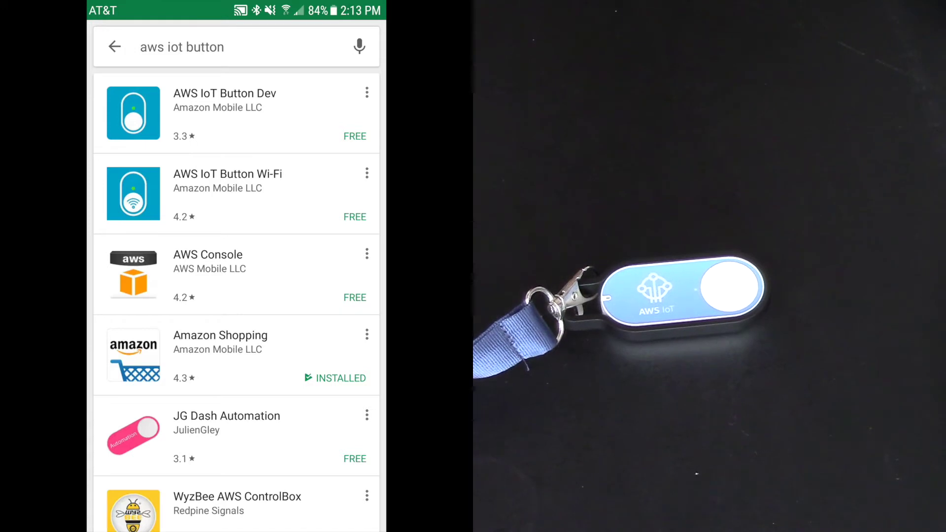
pyautogui.click(224, 113)
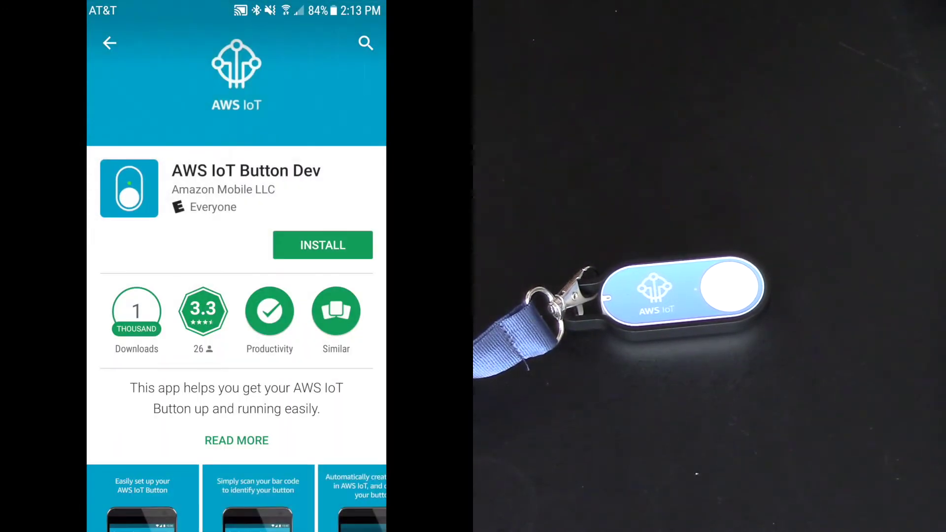
pyautogui.click(323, 245)
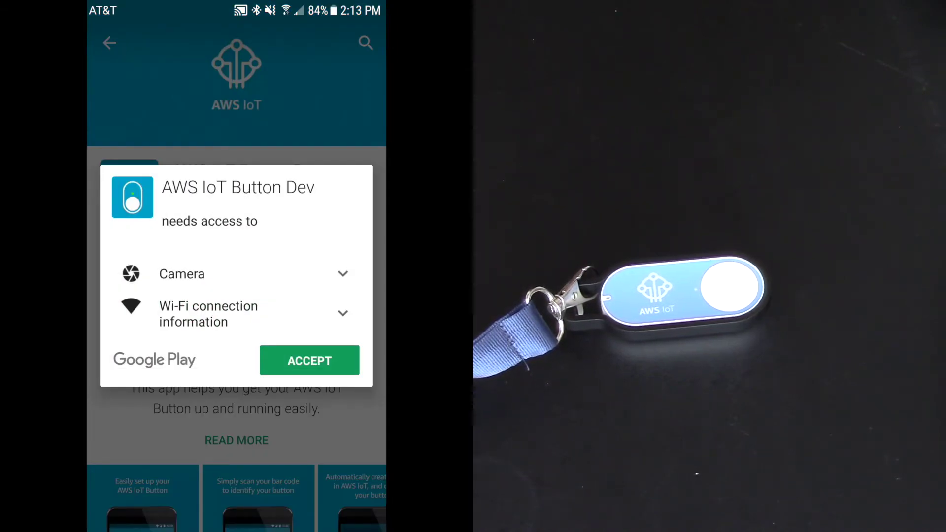
pyautogui.click(310, 360)
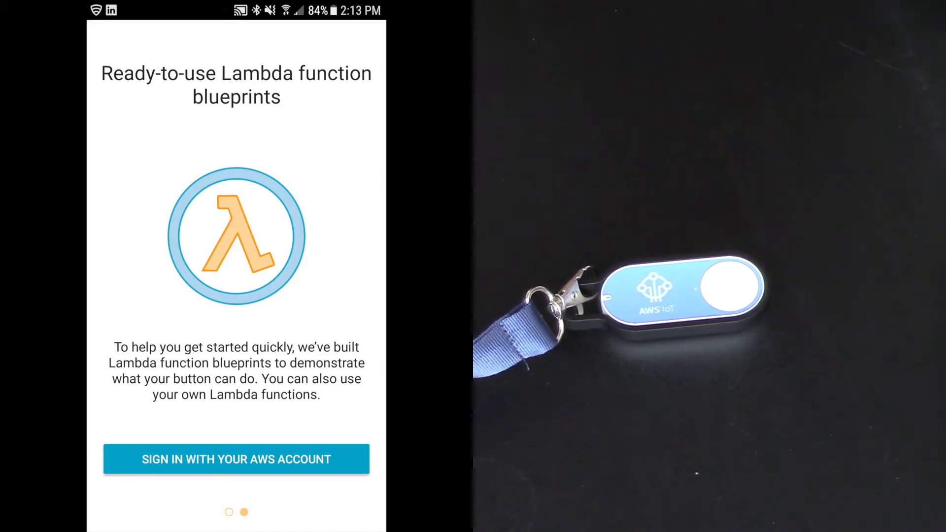
# Sign in with the AWS account and begin a new IoT button setup, agreeing to the terms.
pyautogui.click(296, 459)
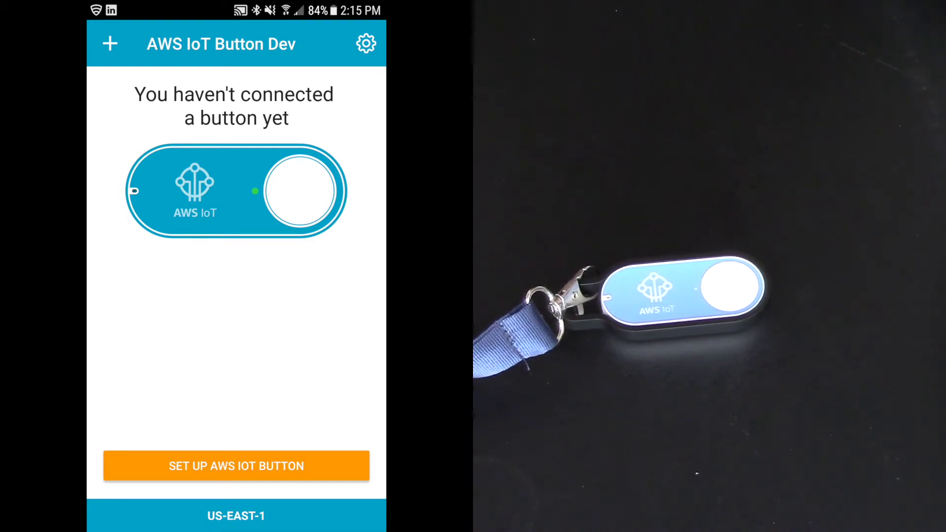
pyautogui.click(237, 466)
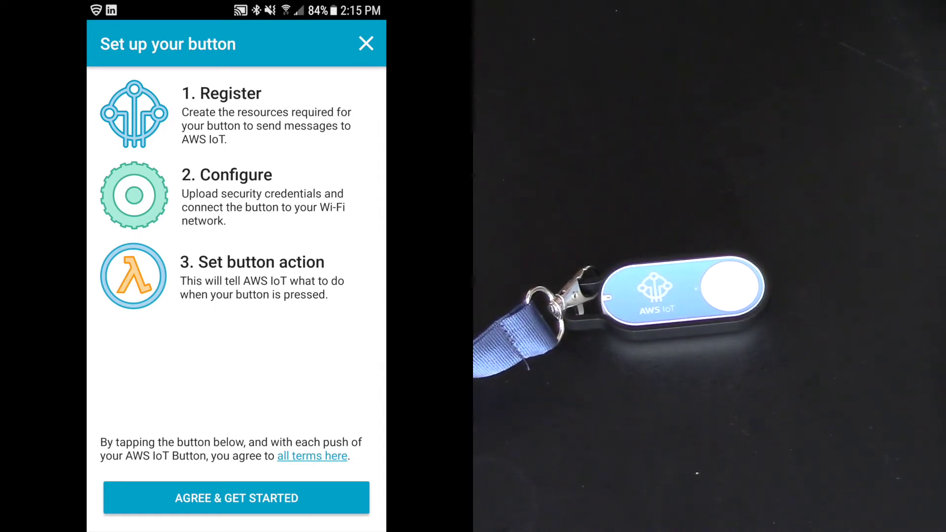
pyautogui.click(236, 497)
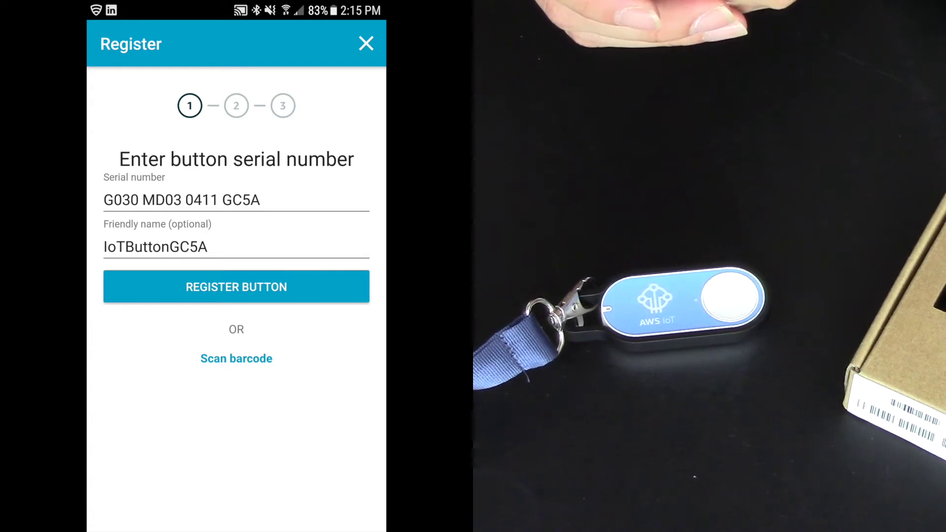
# Register the button with its scanned serial number and default friendly name.
pyautogui.click(257, 287)
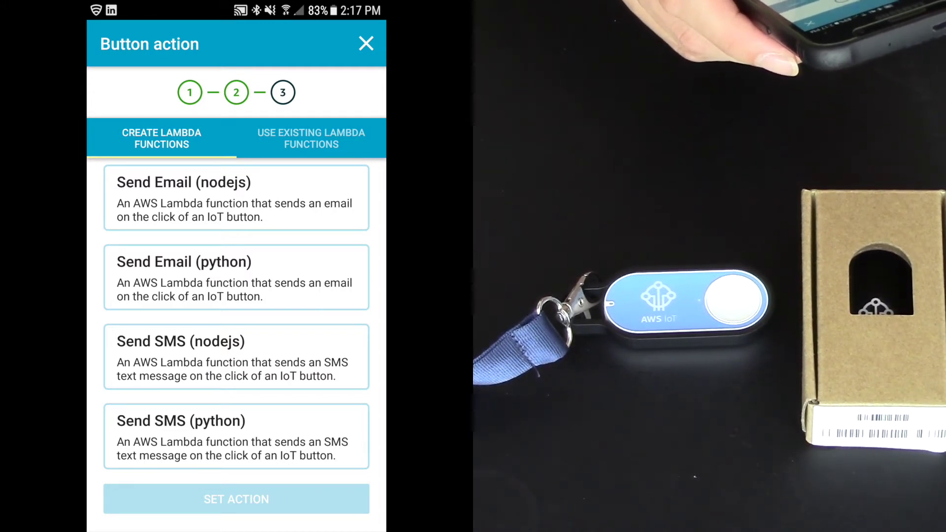
# Choose the Send SMS (nodejs) blueprint and enter the receiving phone number with country code.
pyautogui.click(237, 357)
pyautogui.click(237, 296)
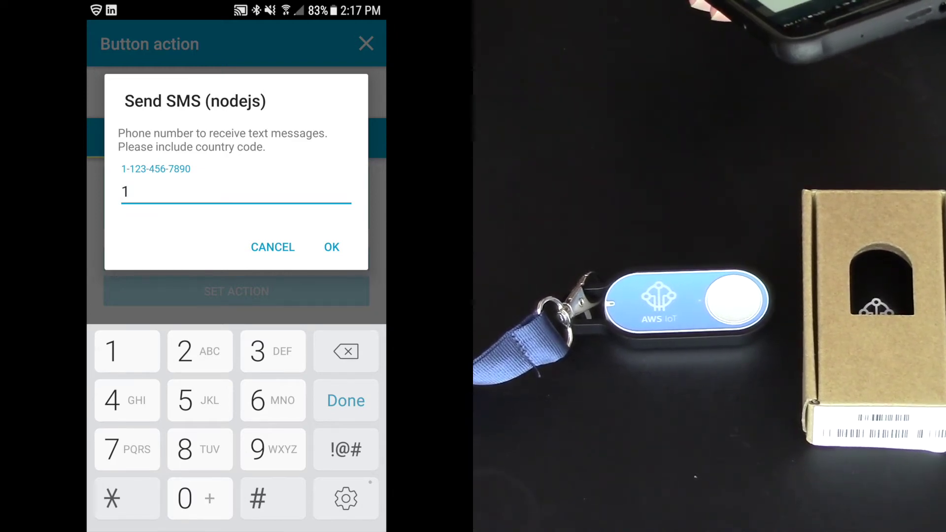
pyautogui.write('40')
pyautogui.press('Return')
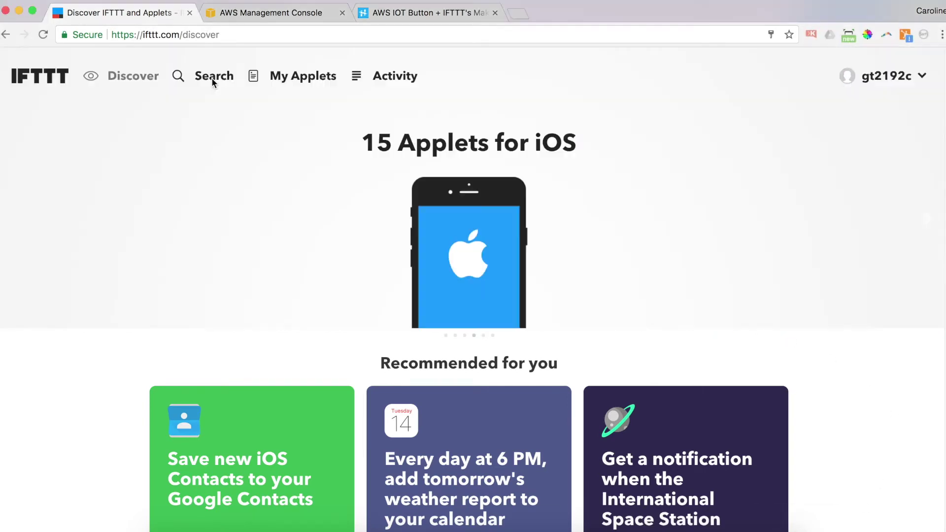
# Connect the IFTTT Webhooks service, view its settings, then go back to the AWS Management Console.
pyautogui.click(213, 83)
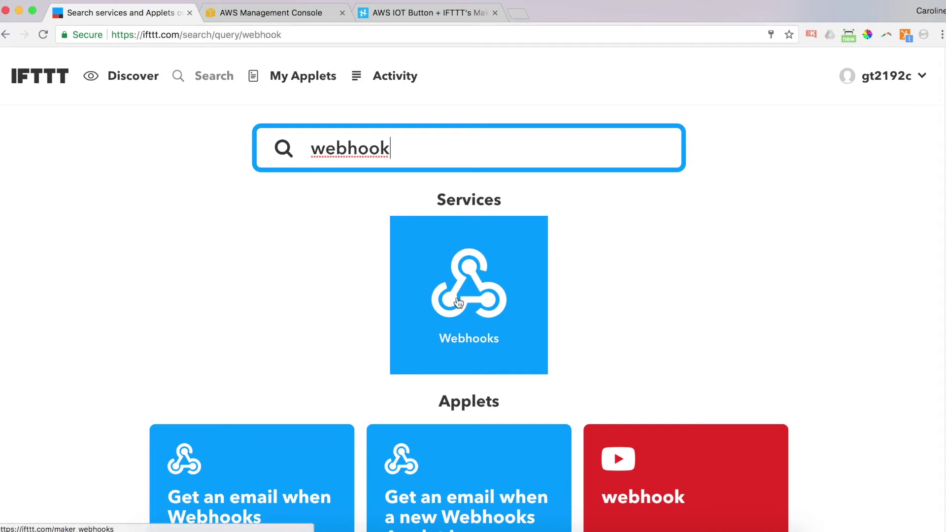
pyautogui.click(472, 301)
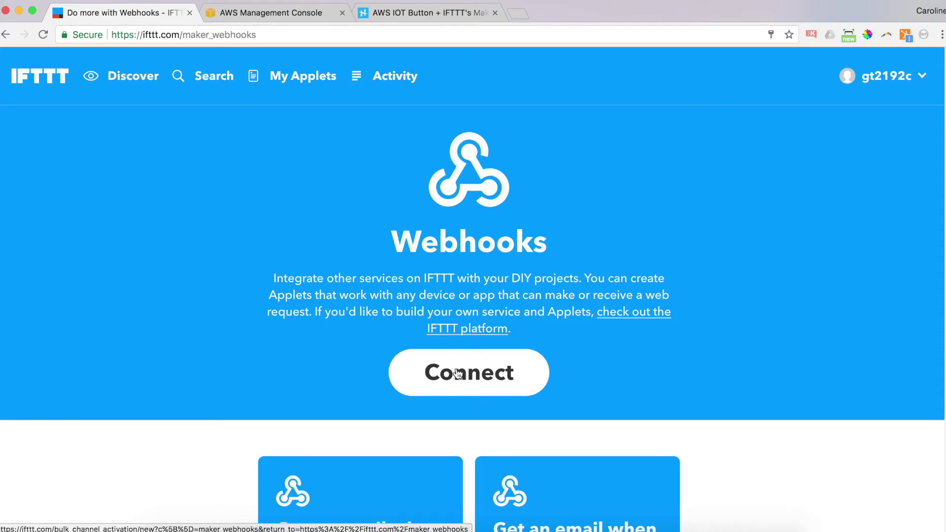
pyautogui.click(458, 373)
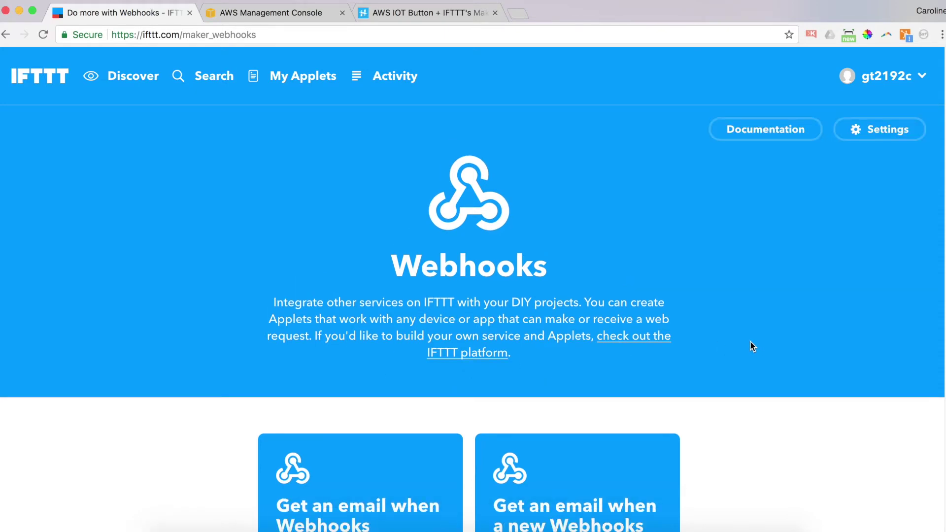
pyautogui.scroll(-4, 750, 347)
pyautogui.scroll(4, 750, 347)
pyautogui.click(886, 135)
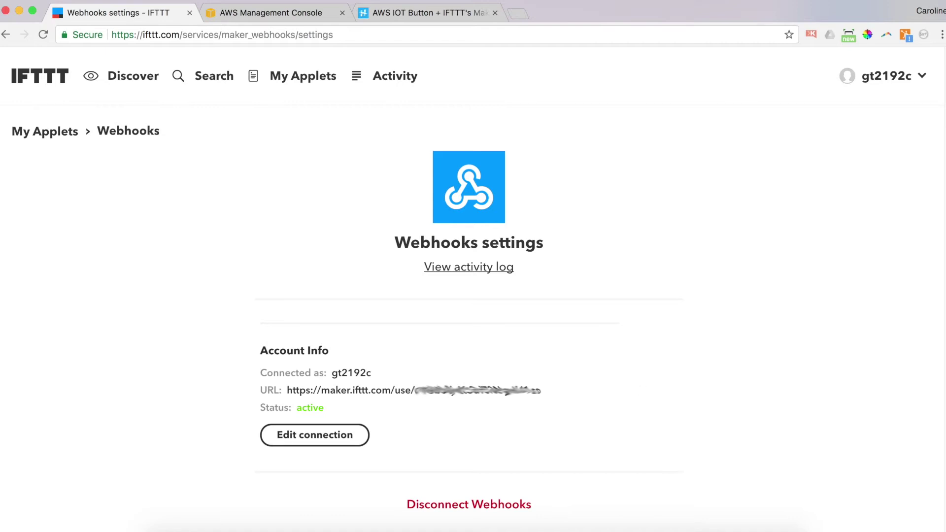
pyautogui.click(279, 14)
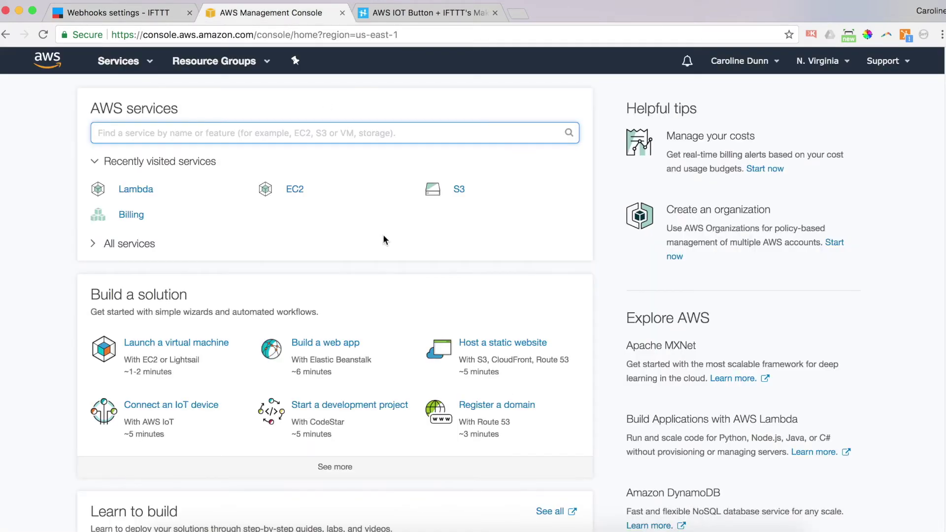
# Open the Lambda console and the button's SMS nodejs function, sorting by most recently modified.
pyautogui.click(121, 127)
pyautogui.write('lambd')
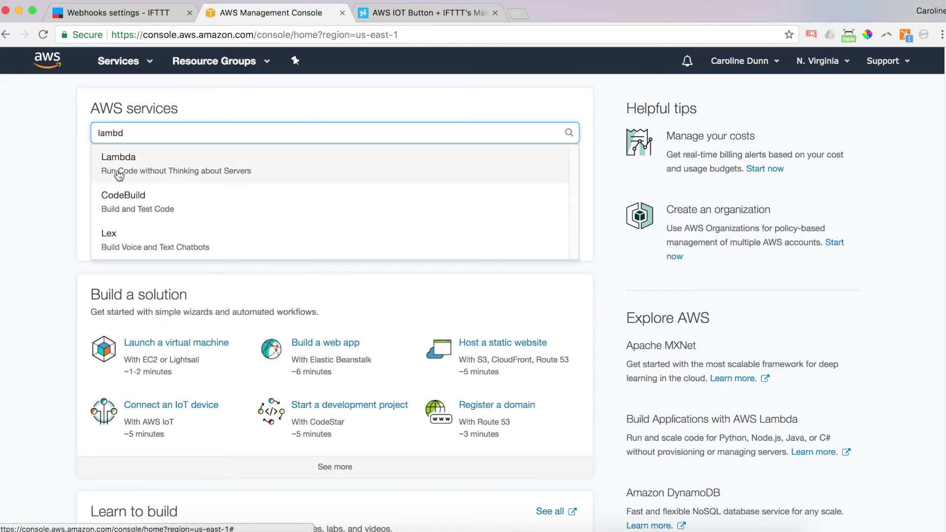
pyautogui.click(278, 170)
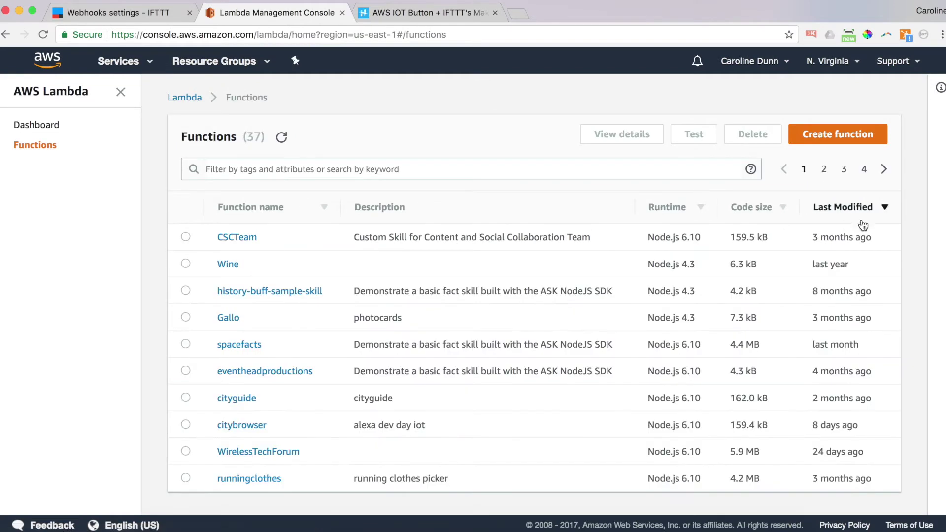
pyautogui.click(853, 210)
pyautogui.click(853, 211)
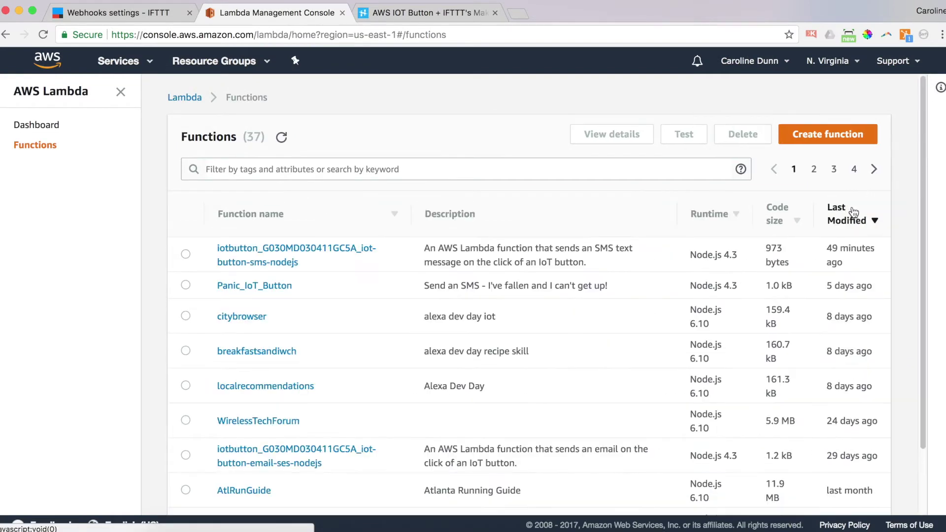
pyautogui.click(288, 250)
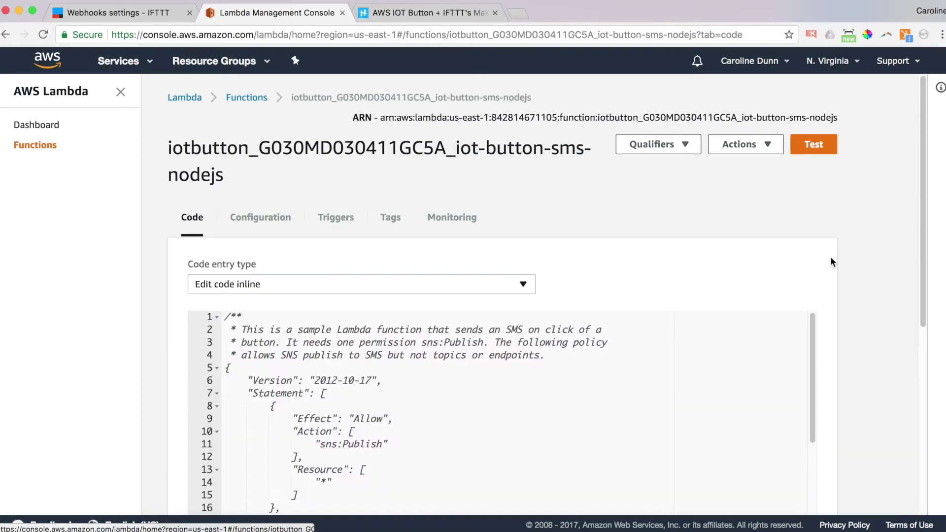
# Select and delete all the sample code in the function's inline editor.
pyautogui.scroll(-4, 832, 309)
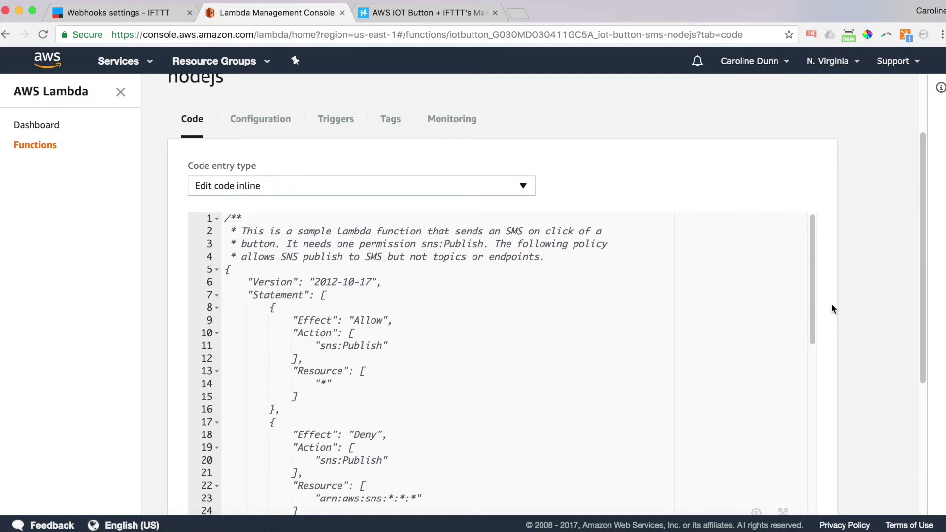
pyautogui.click(561, 264)
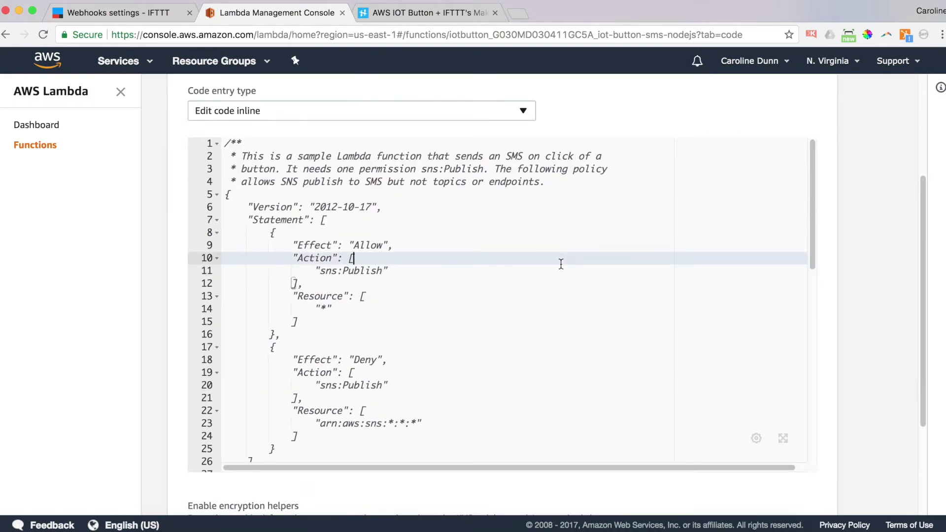
pyautogui.press('super+a')
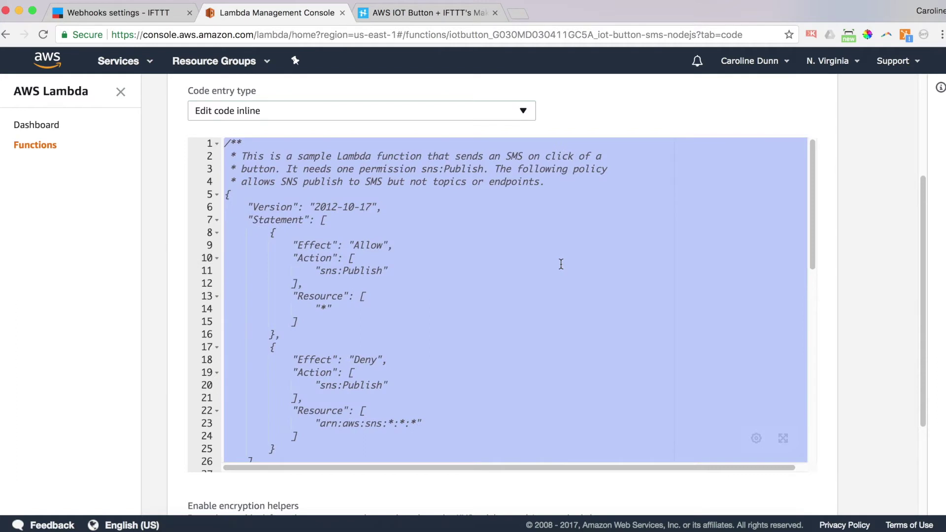
pyautogui.press('BackSpace')
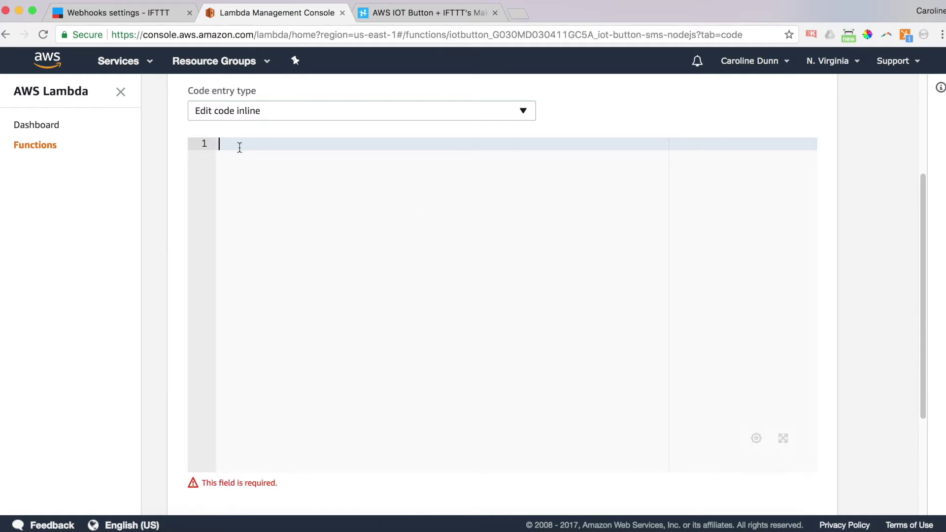
# Copy the AWS Lambda Code sample from the Hackster IoT Button + IFTTT project page.
pyautogui.click(427, 10)
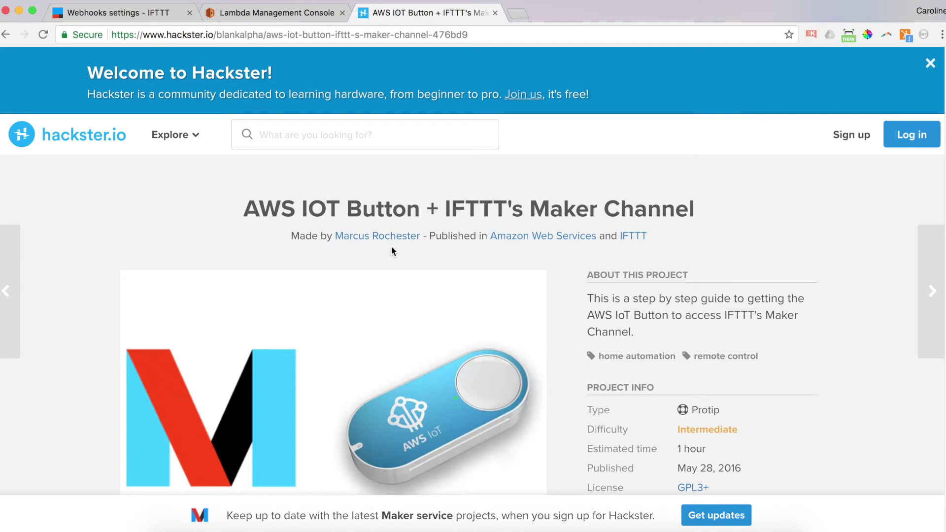
pyautogui.scroll(-8, 464, 287)
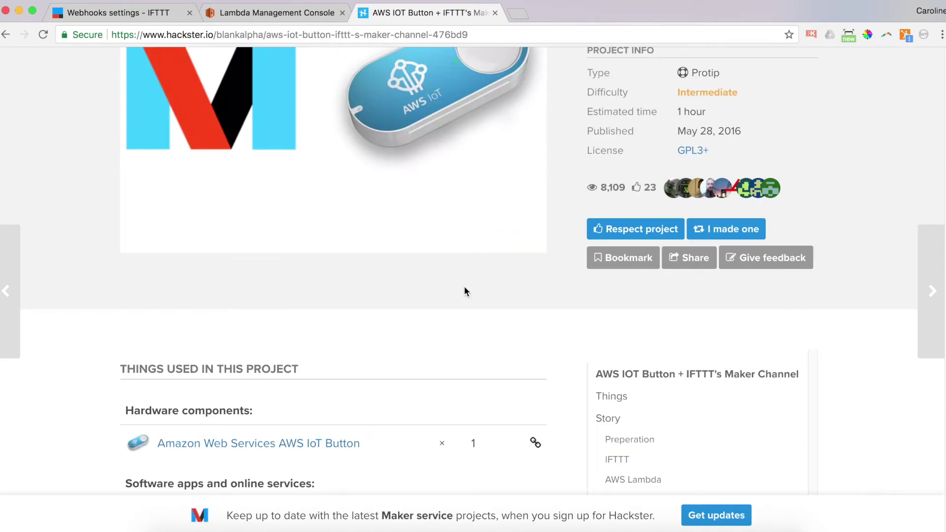
pyautogui.scroll(-15, 465, 286)
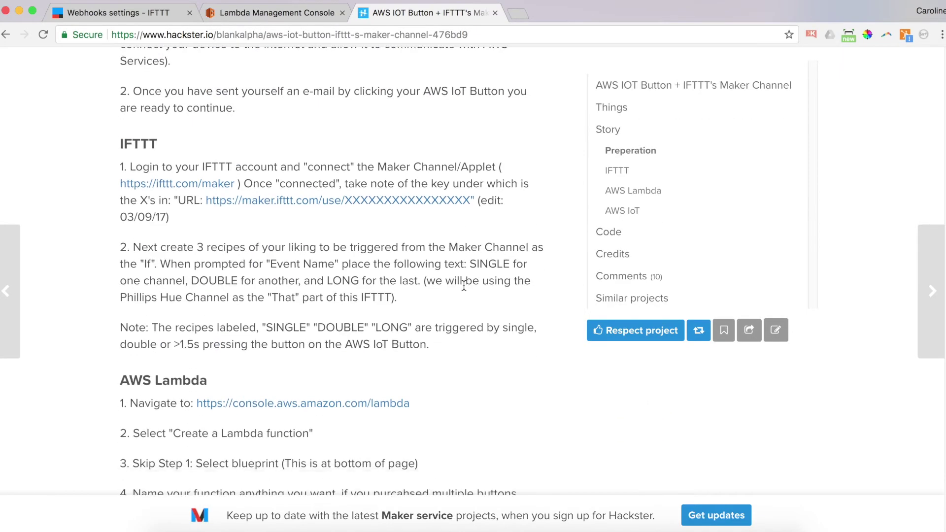
pyautogui.scroll(-10, 464, 286)
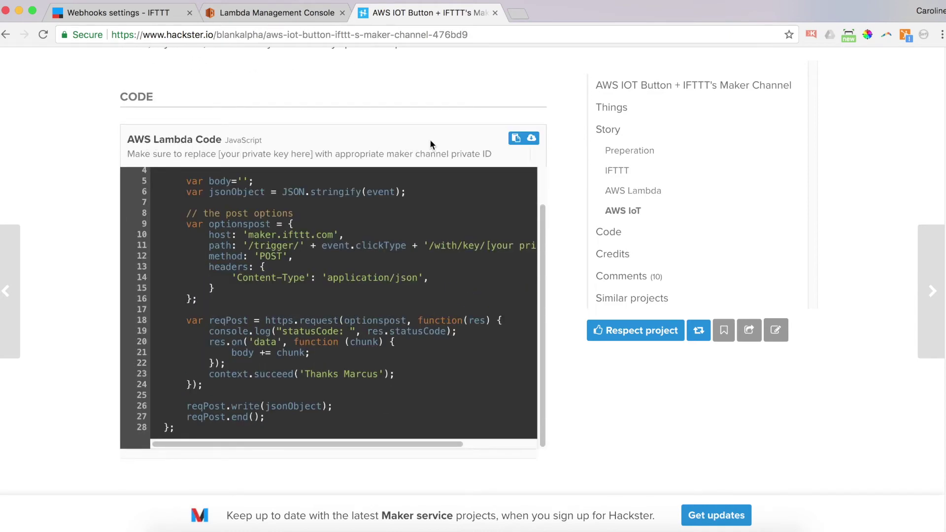
pyautogui.click(514, 140)
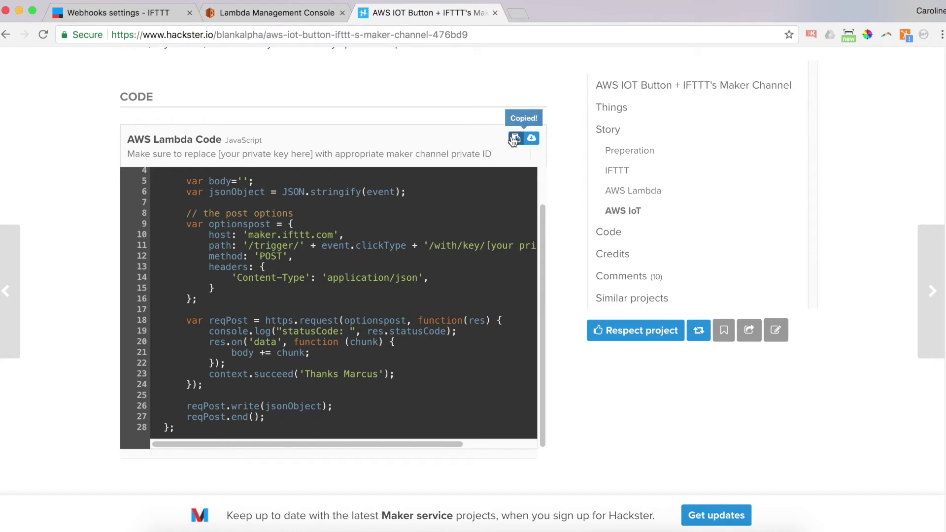
pyautogui.click(275, 14)
# Paste the copied IFTTT webhook handler code into the empty Lambda editor.
pyautogui.click(253, 139)
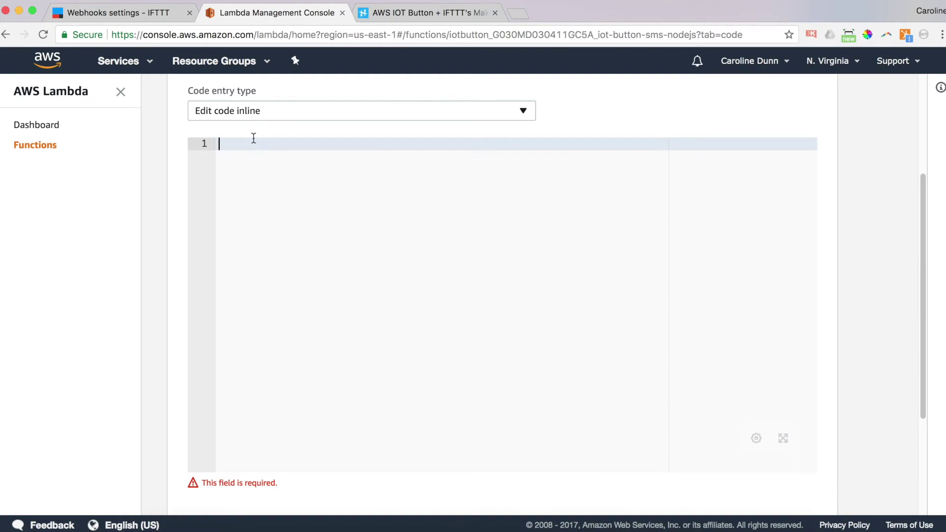
pyautogui.rightClick(250, 142)
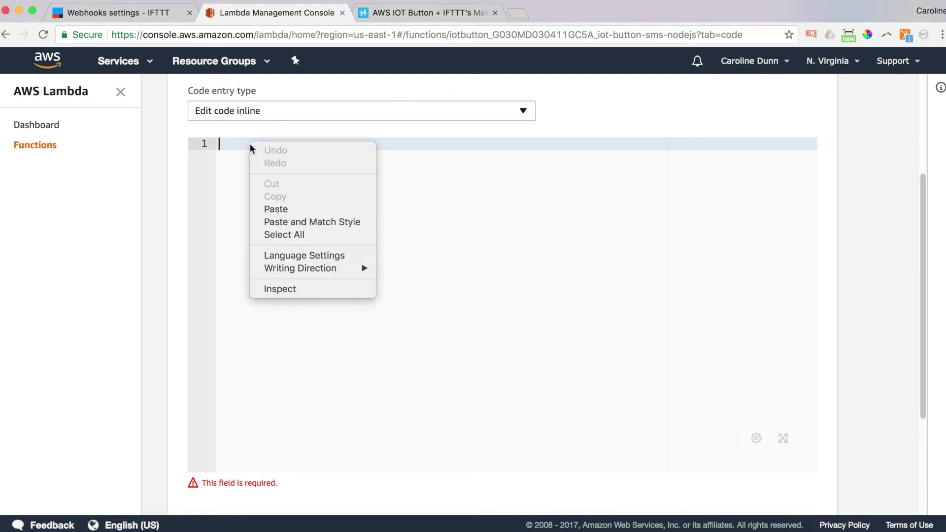
pyautogui.click(276, 209)
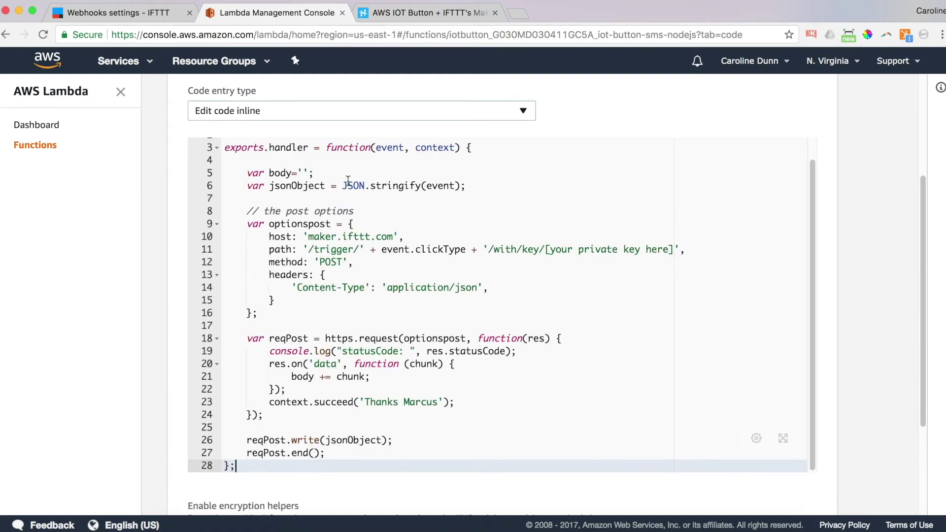
# Replace the [your private key here] placeholder with the IFTTT Webhooks key.
pyautogui.moveTo(545, 250); pyautogui.dragTo(674, 250)
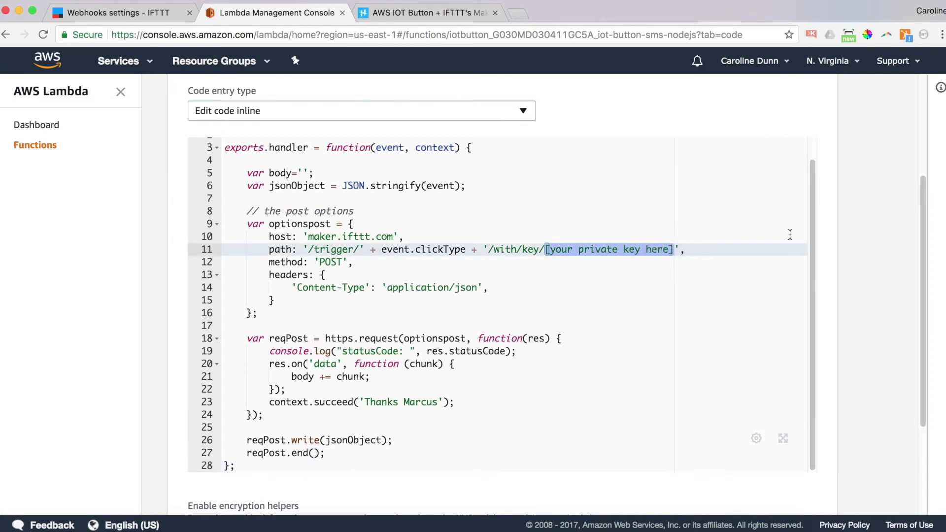
pyautogui.click(98, 13)
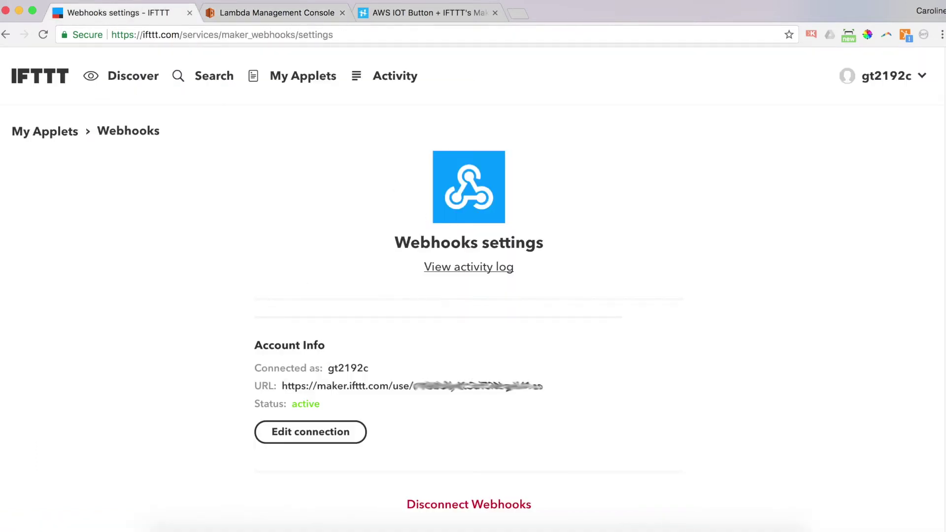
pyautogui.click(254, 14)
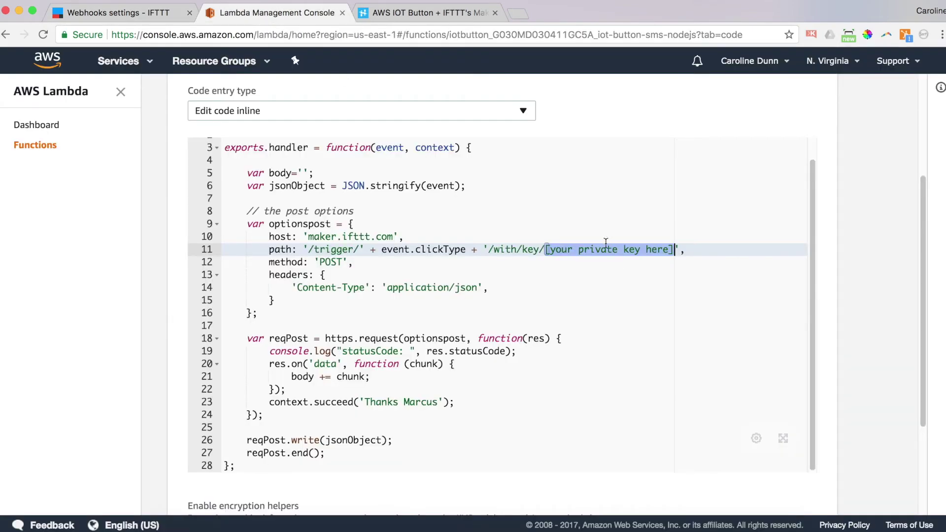
pyautogui.press('super+v')
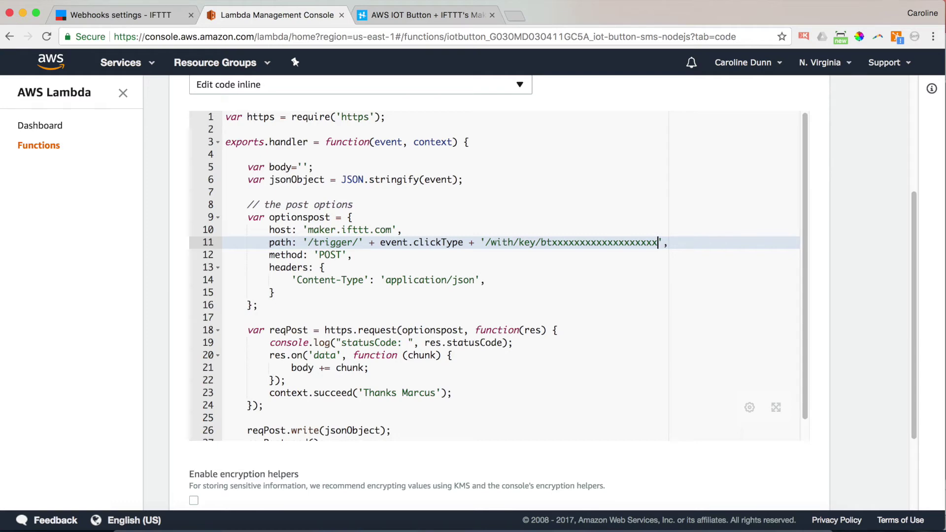
pyautogui.scroll(5, 493, 296)
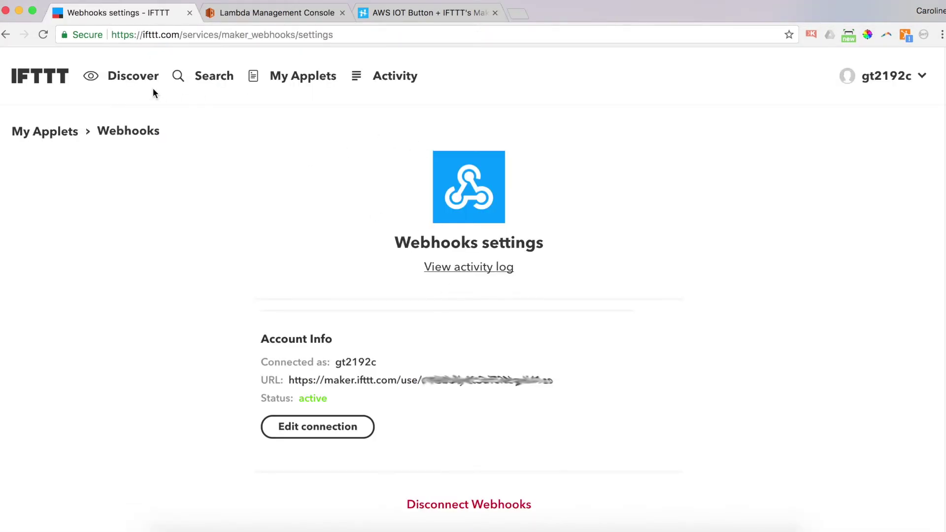
# Start a new applet from My Applets and begin choosing its trigger service.
pyautogui.click(293, 86)
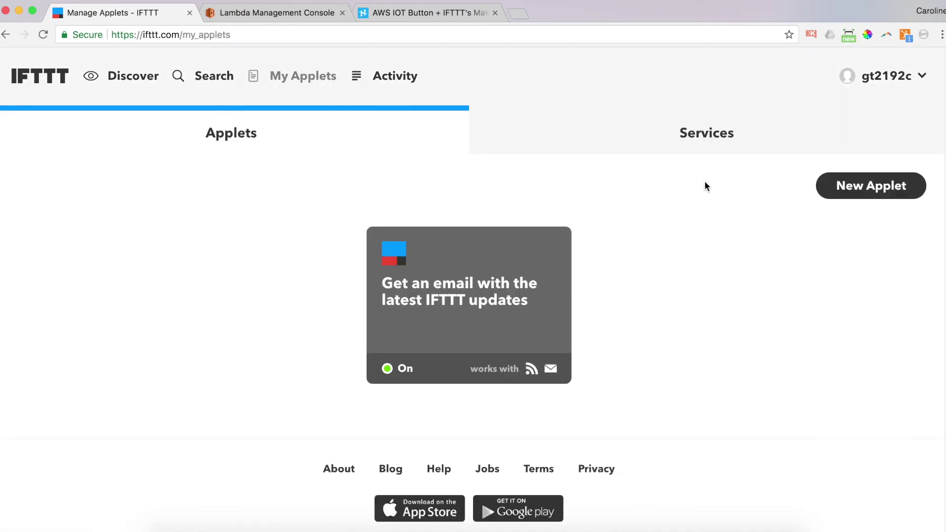
pyautogui.click(884, 192)
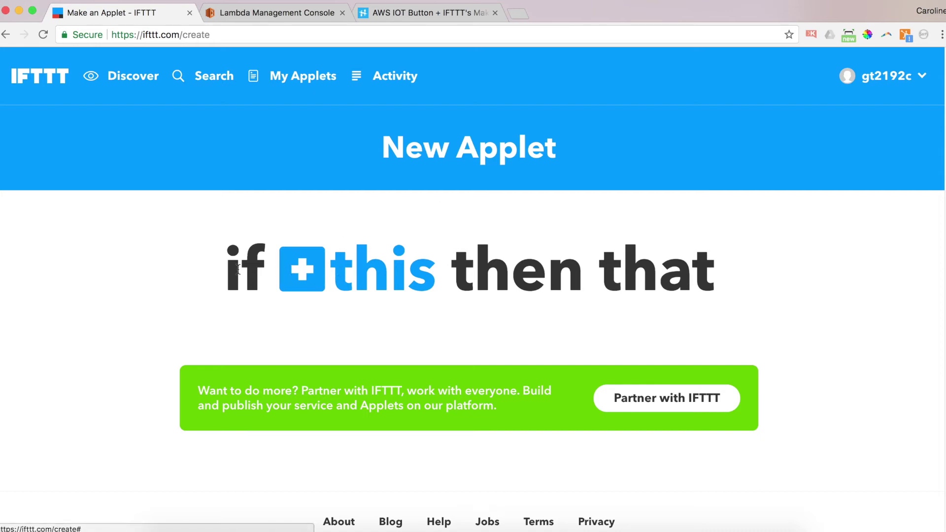
pyautogui.click(329, 275)
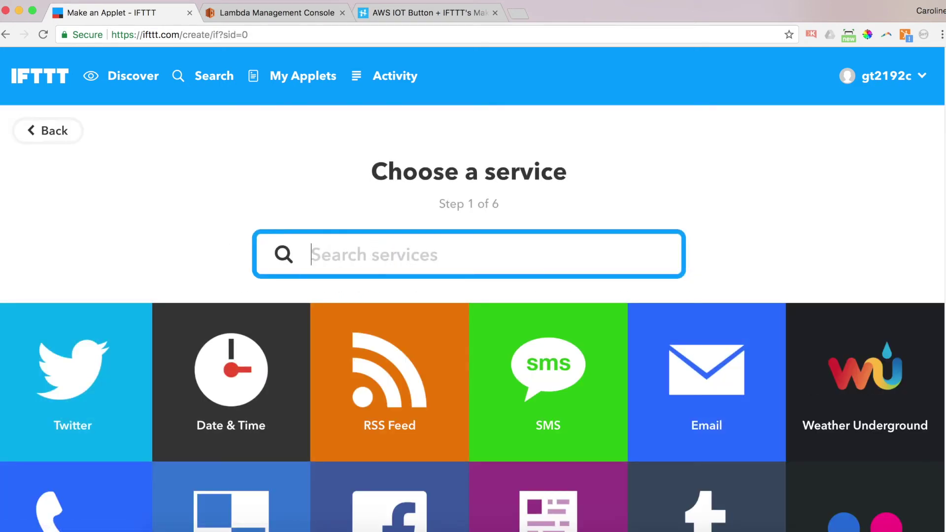
# Choose Webhooks' Receive a web request as the applet trigger.
pyautogui.write('web')
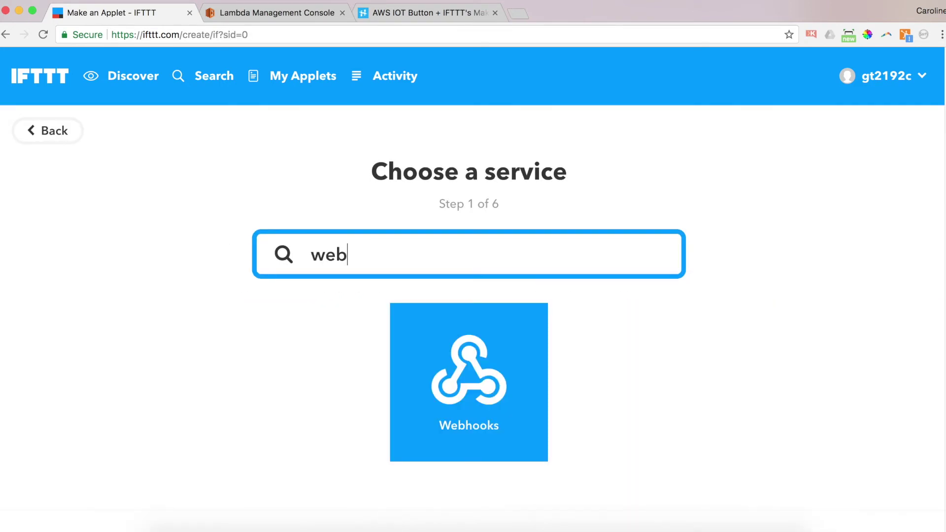
pyautogui.click(461, 393)
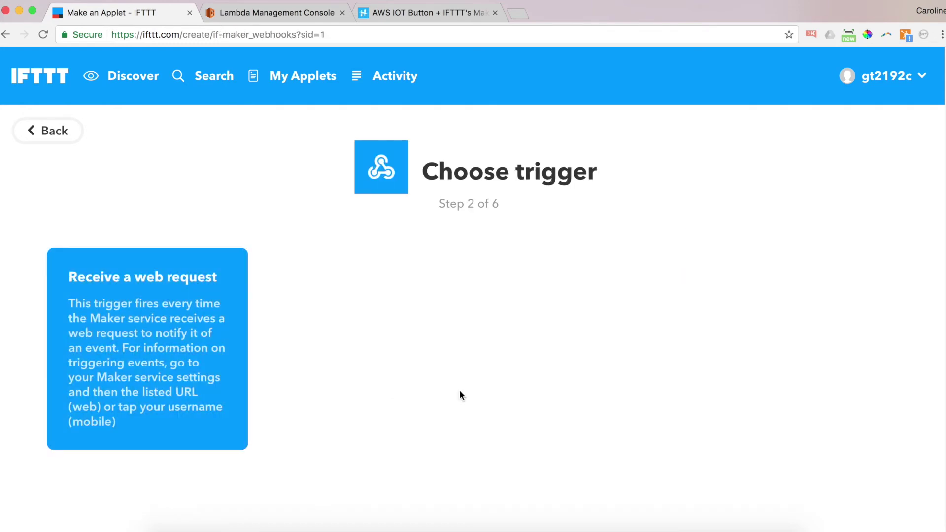
pyautogui.click(133, 353)
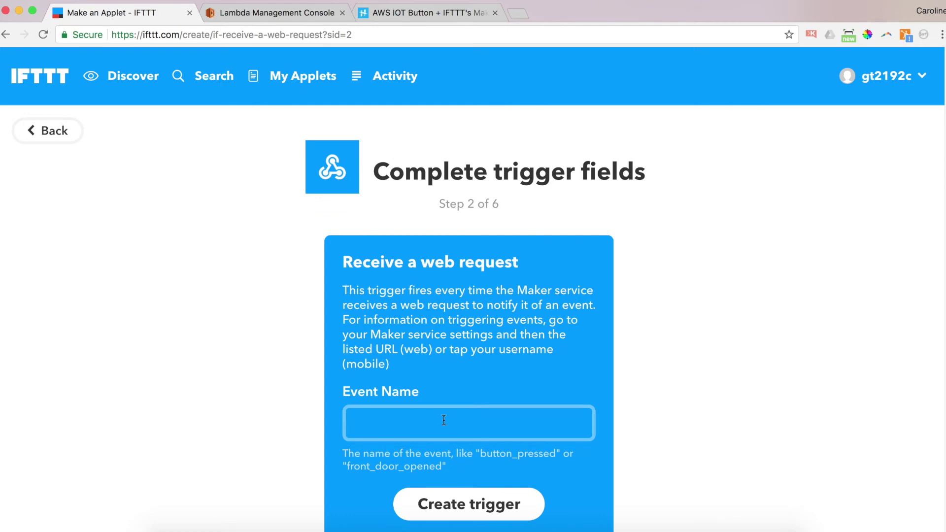
# Set the trigger's event name to SINGLE and create the trigger.
pyautogui.click(444, 420)
pyautogui.write('SINGLE')
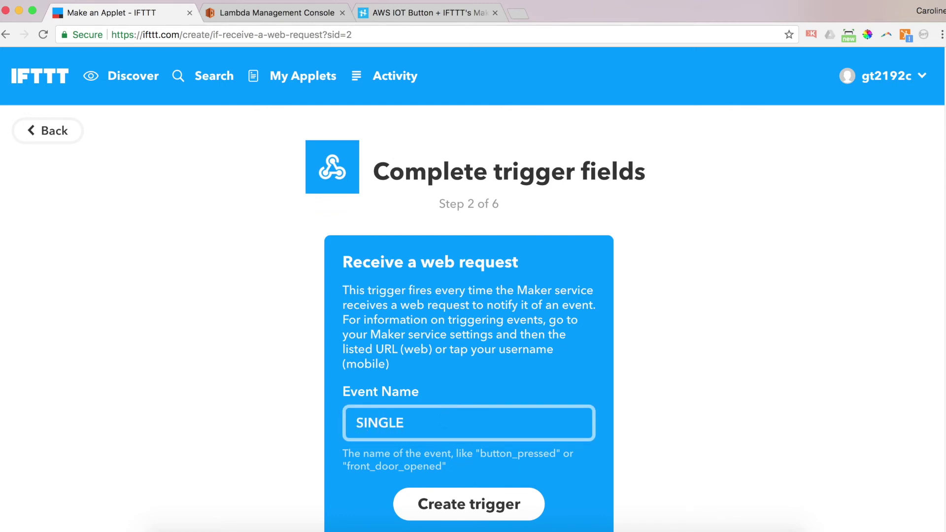
pyautogui.hotkey('shift', 'Left')
pyautogui.hotkey('shift', 'Left')
pyautogui.hotkey('shift', 'Left')
pyautogui.hotkey('shift', 'Left')
pyautogui.hotkey('shift', 'Left')
pyautogui.hotkey('shift', 'Left')
pyautogui.write('DOUBLE')
pyautogui.press('BackSpace')
pyautogui.press('BackSpace')
pyautogui.press('BackSpace')
pyautogui.press('BackSpace')
pyautogui.press('BackSpace')
pyautogui.press('BackSpace')
pyautogui.write('LONG')
pyautogui.press('BackSpace')
pyautogui.press('BackSpace')
pyautogui.press('BackSpace')
pyautogui.press('BackSpace')
pyautogui.write('SINGLE')
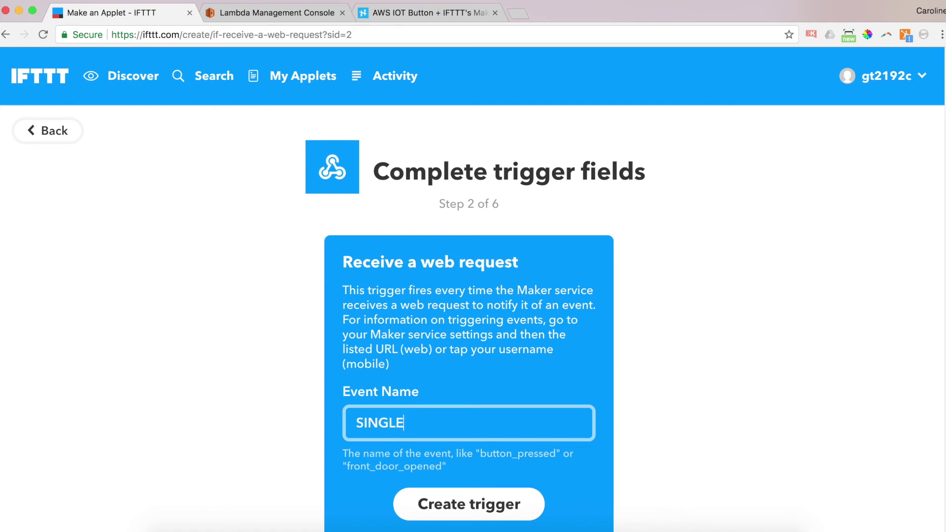
pyautogui.click(477, 502)
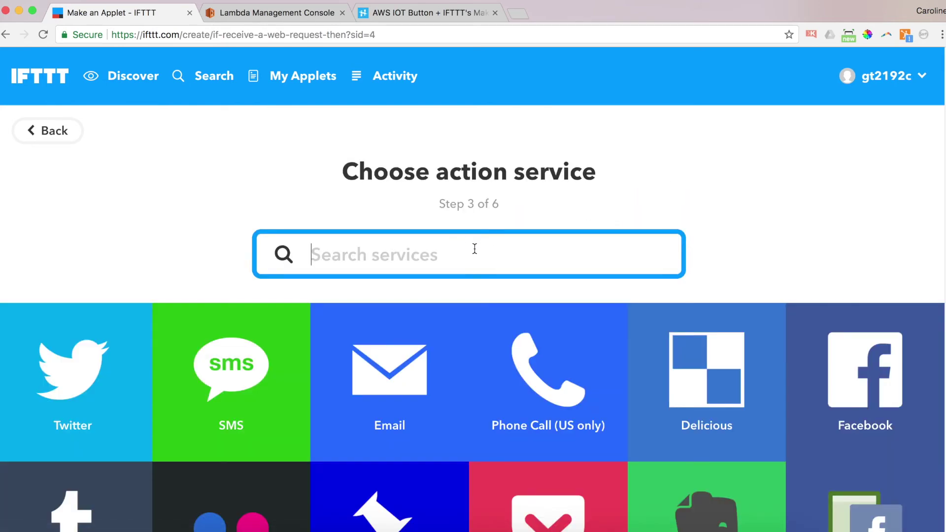
# Search services for 'NES' and choose Nest Thermostat as the action service.
pyautogui.scroll(-20, 432, 393)
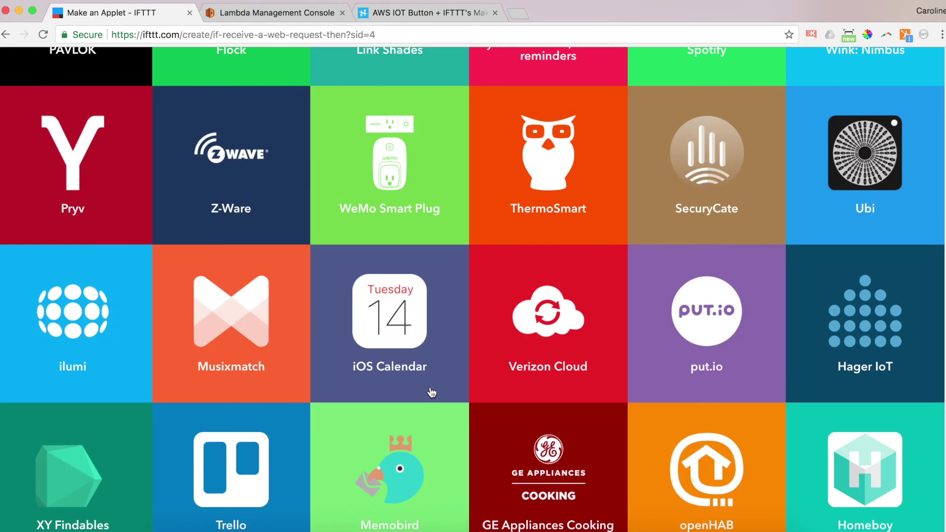
pyautogui.scroll(20, 432, 393)
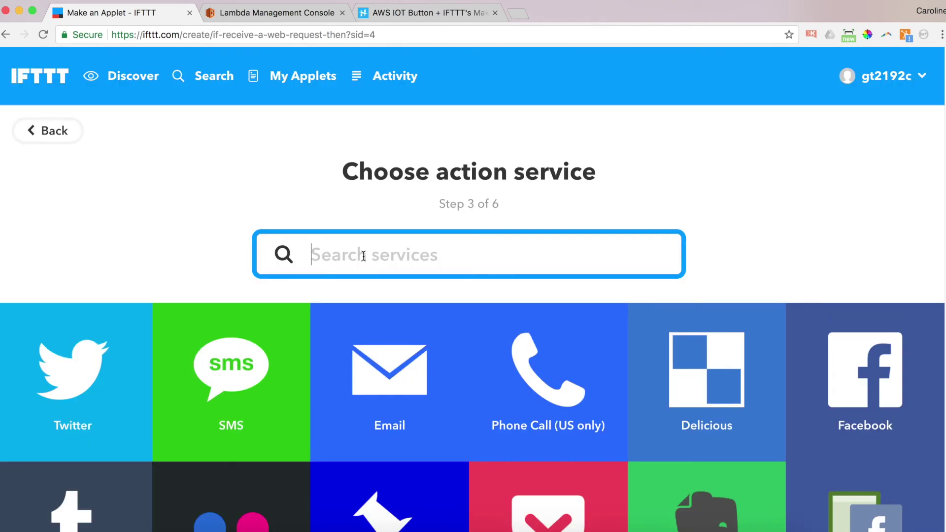
pyautogui.write('NES')
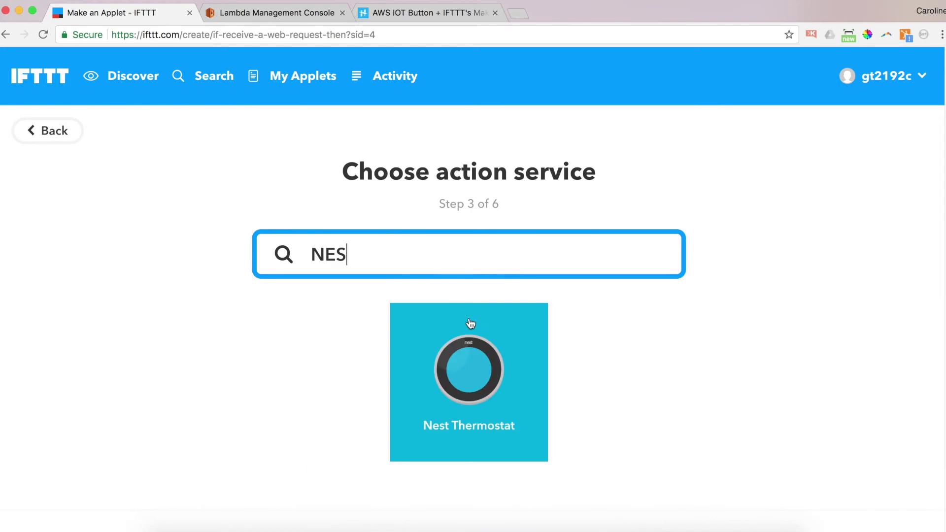
pyautogui.click(482, 371)
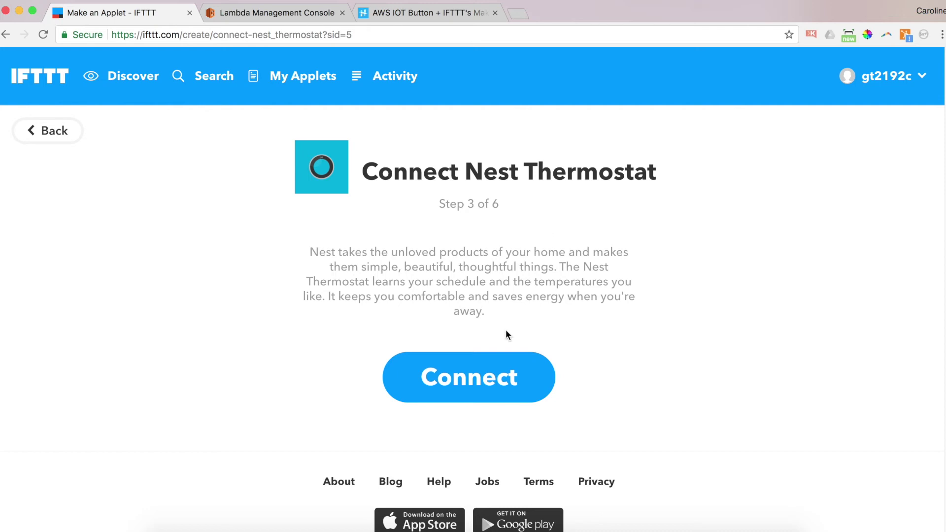
# Connect the Nest account, accepting IFTTT's permission to control the thermostat.
pyautogui.click(479, 388)
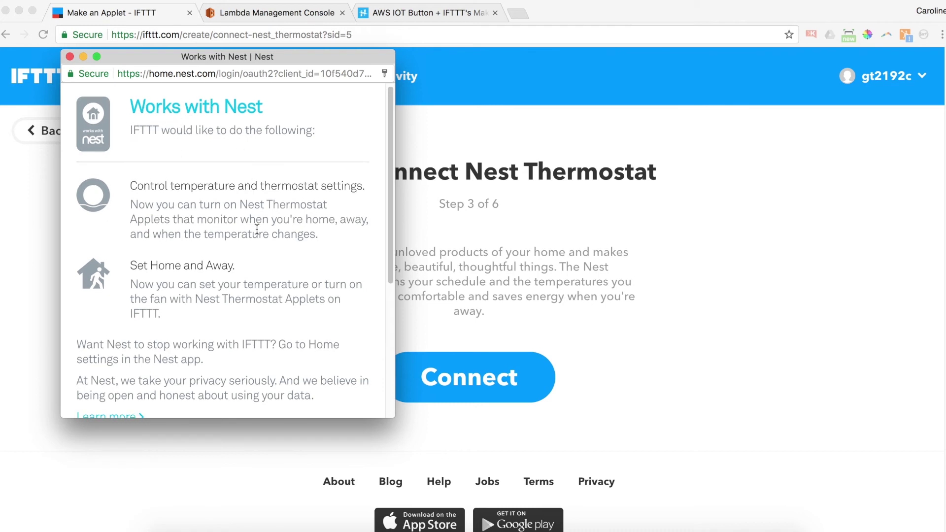
pyautogui.scroll(-3, 257, 229)
pyautogui.scroll(-5, 257, 229)
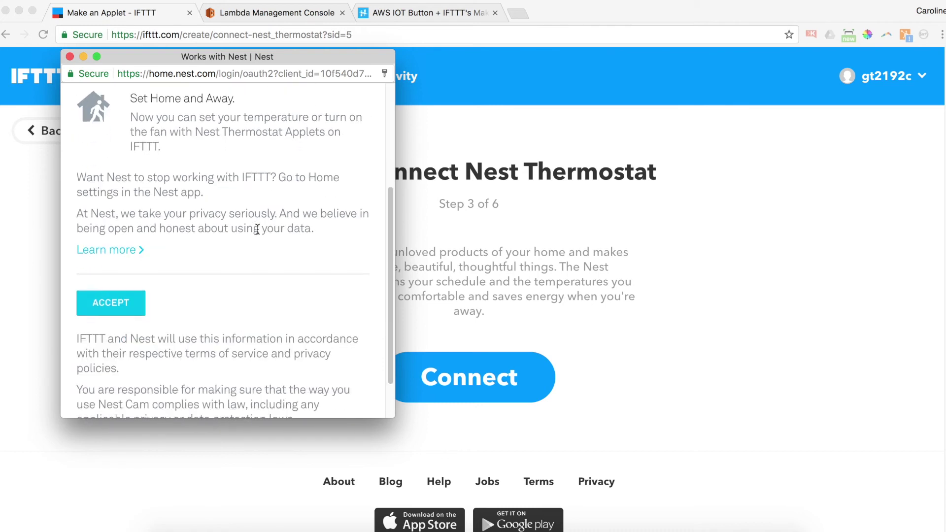
pyautogui.click(107, 303)
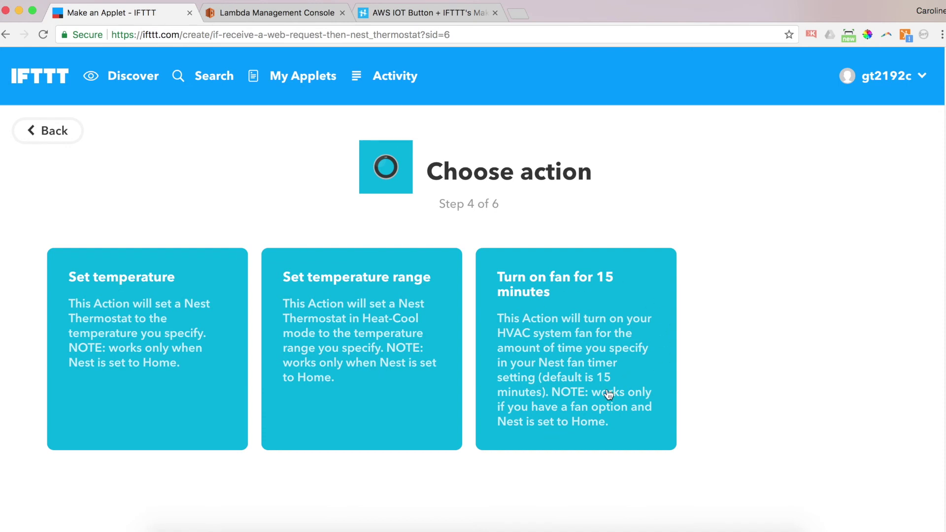
# Create a Set temperature action for Entryway Thermostat at 75 degrees Fahrenheit.
pyautogui.click(156, 319)
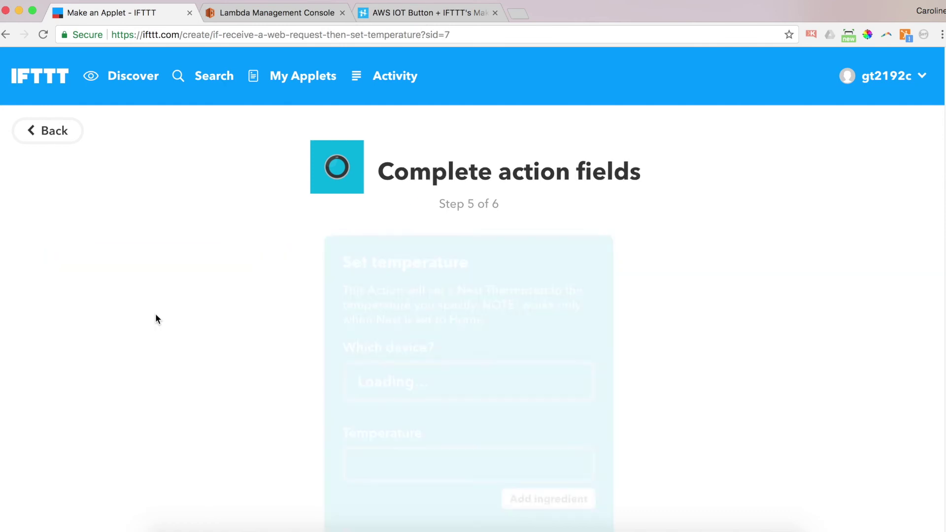
pyautogui.scroll(-3, 397, 213)
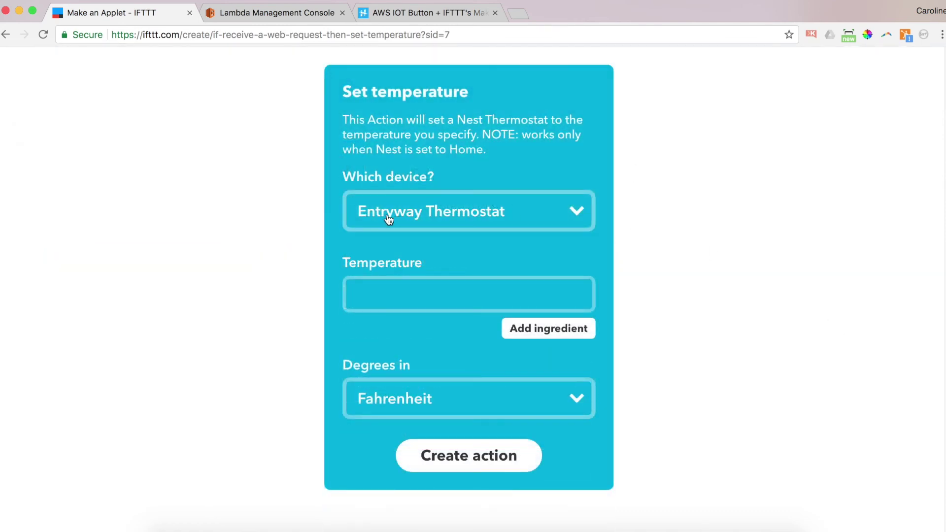
pyautogui.click(392, 303)
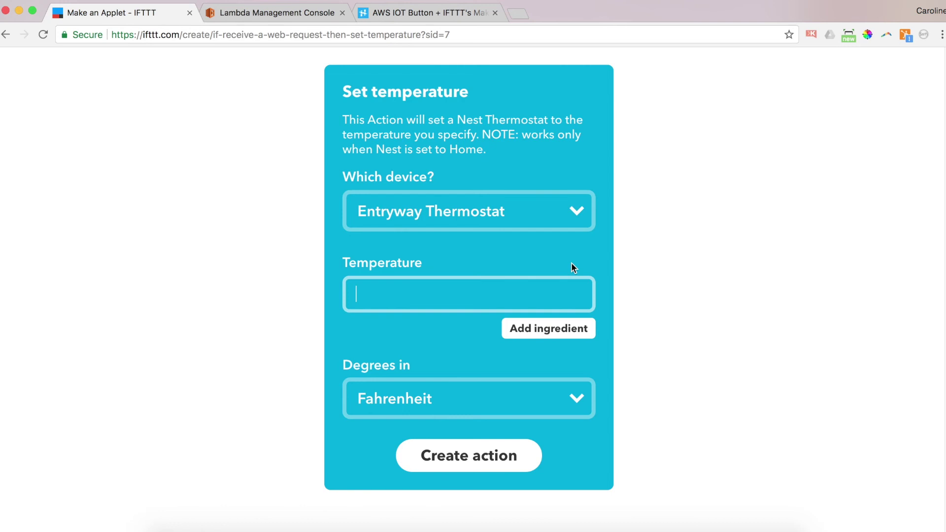
pyautogui.write('75')
pyautogui.click(464, 461)
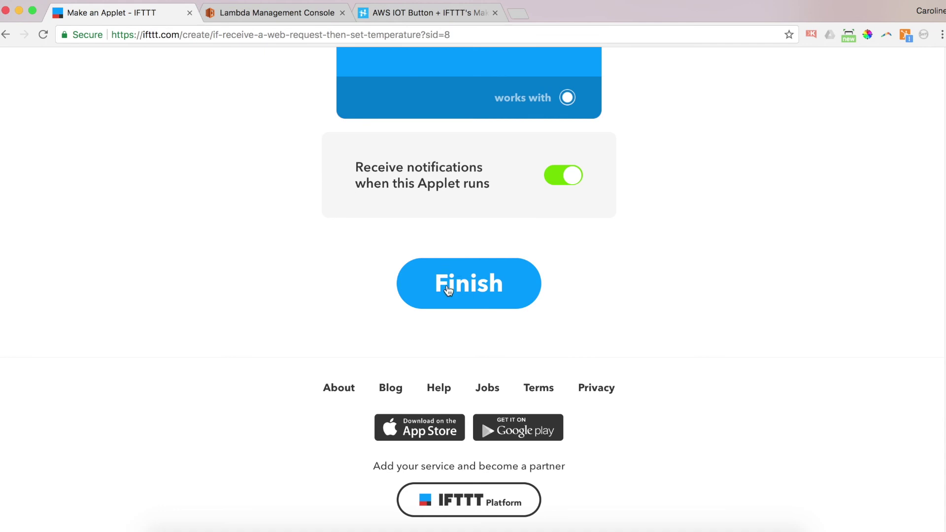
# Review the 'If maker Event SINGLE, then set temperature for Entryway Thermostat' applet and finish it.
pyautogui.scroll(10, 675, 336)
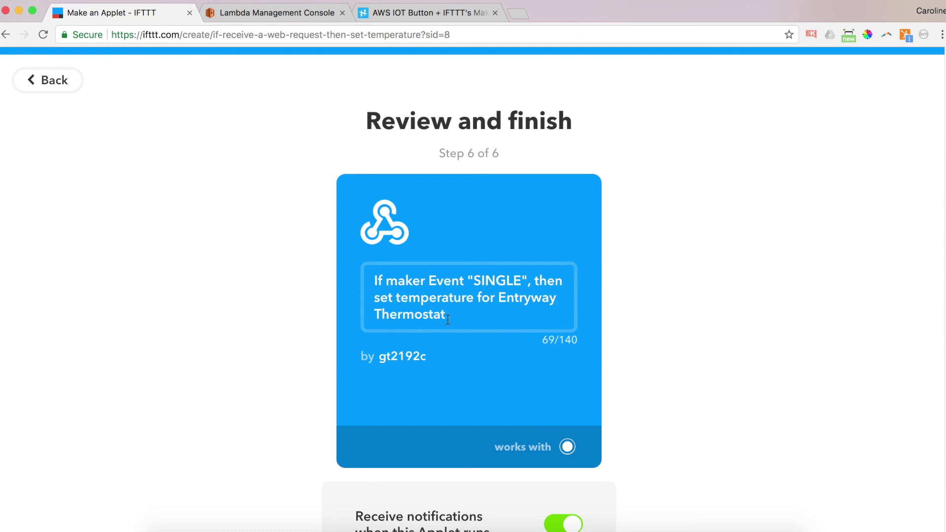
pyautogui.scroll(-3, 508, 365)
pyautogui.scroll(-3, 505, 362)
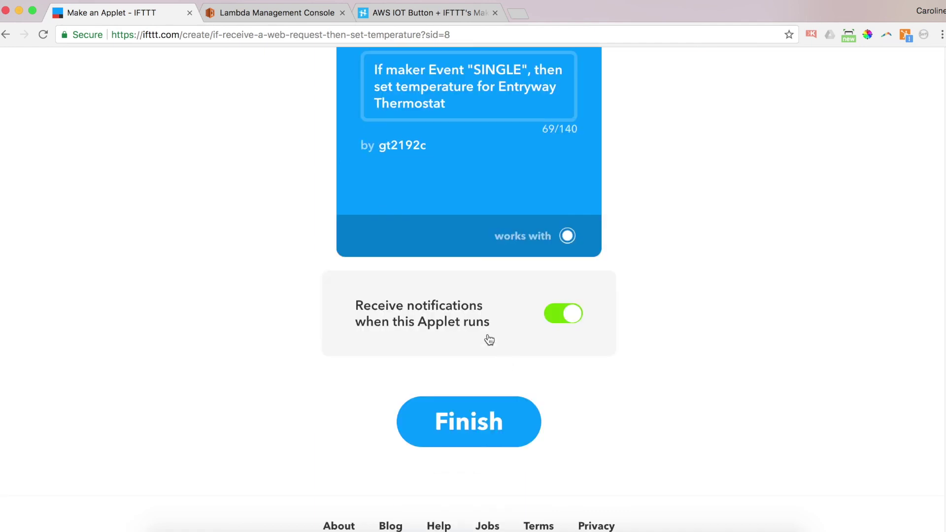
pyautogui.click(455, 432)
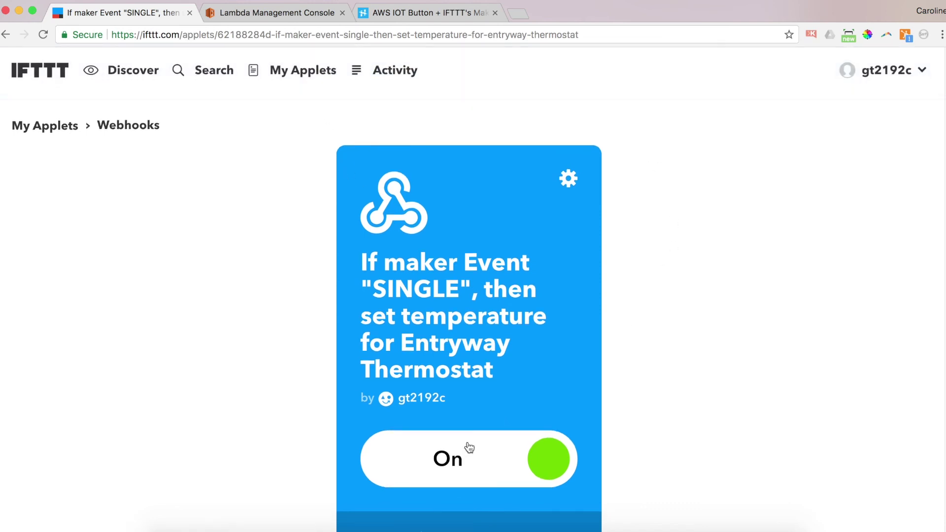
pyautogui.scroll(-1, 476, 449)
pyautogui.scroll(-5, 477, 451)
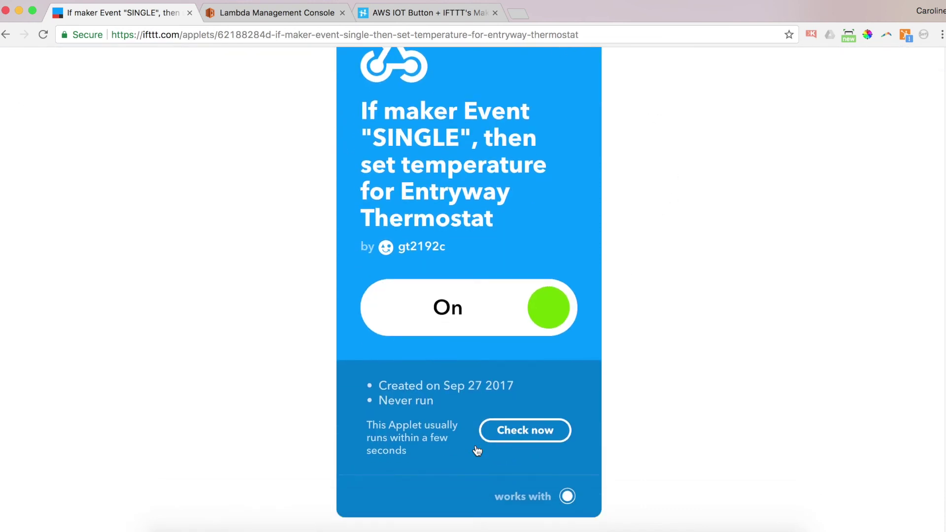
pyautogui.scroll(6, 477, 451)
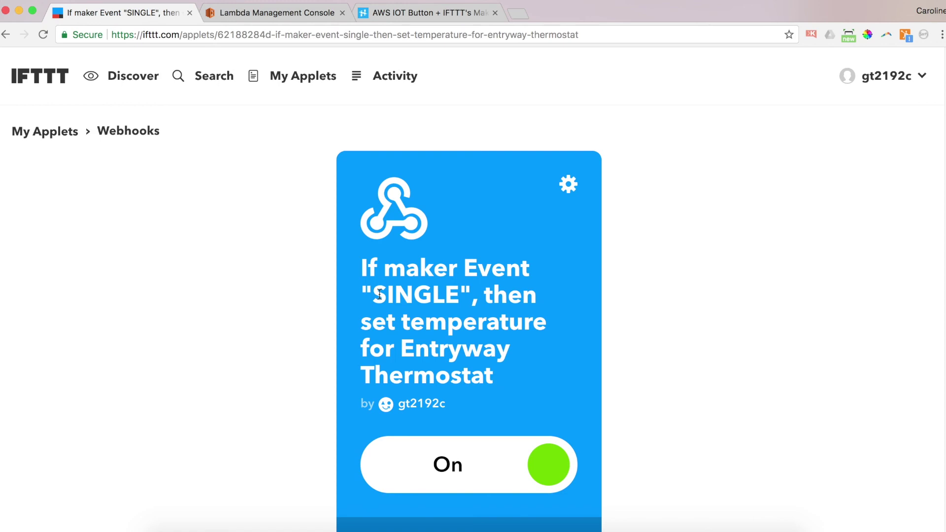
pyautogui.scroll(-10, 380, 295)
pyautogui.scroll(10, 554, 406)
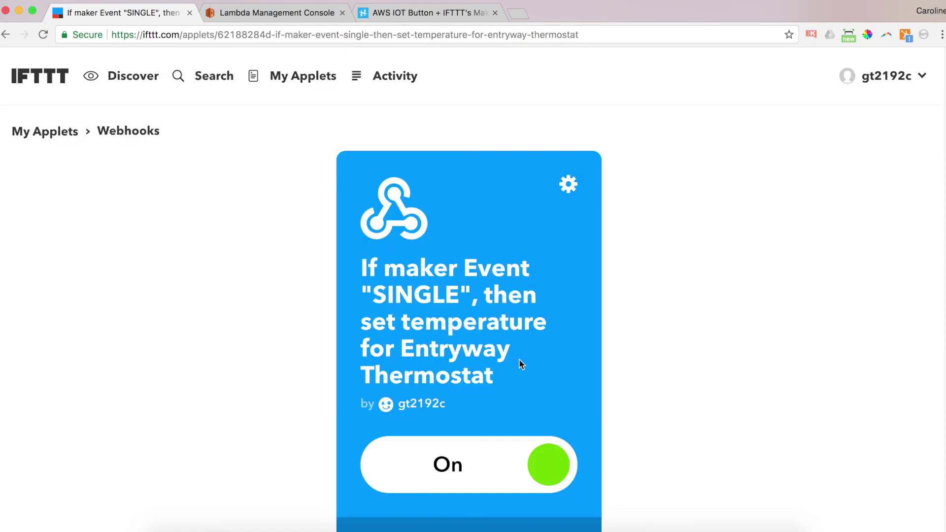